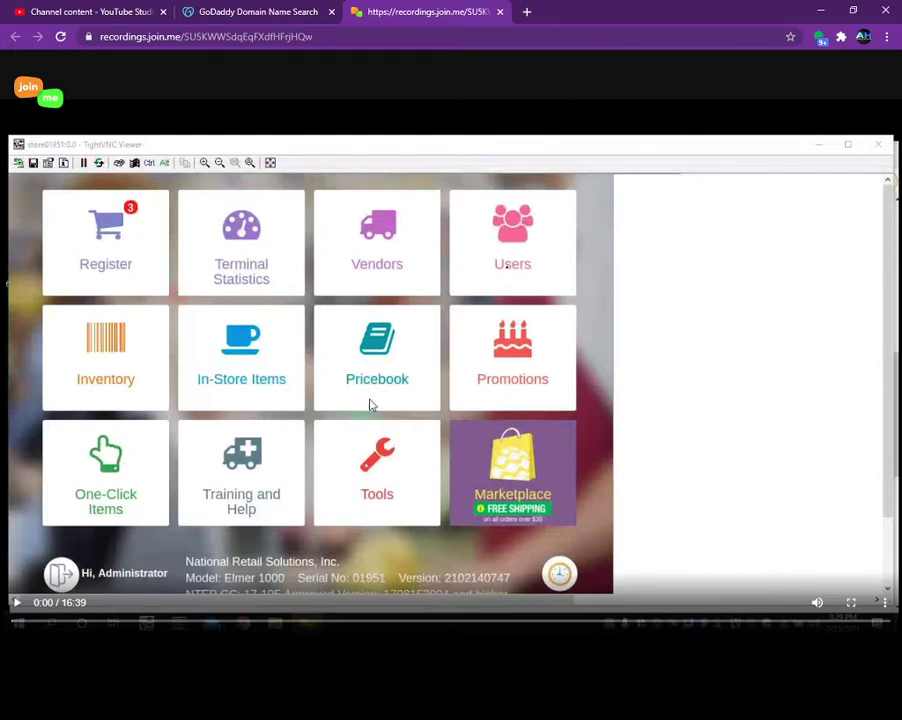
{"action": "left_click", "coordinate": [410, 350]}
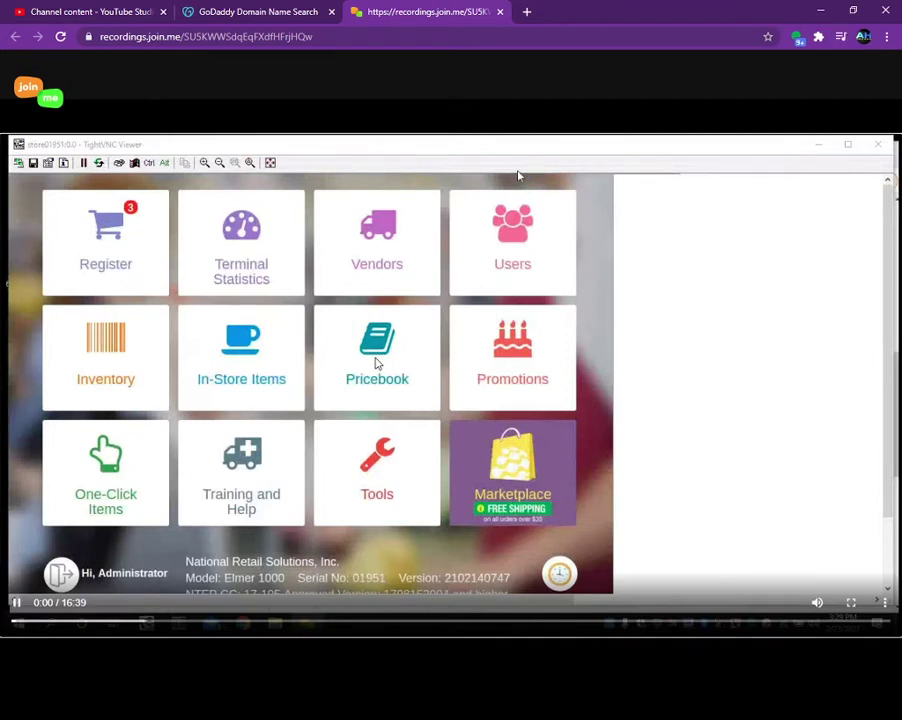
{"action": "left_click", "coordinate": [376, 364]}
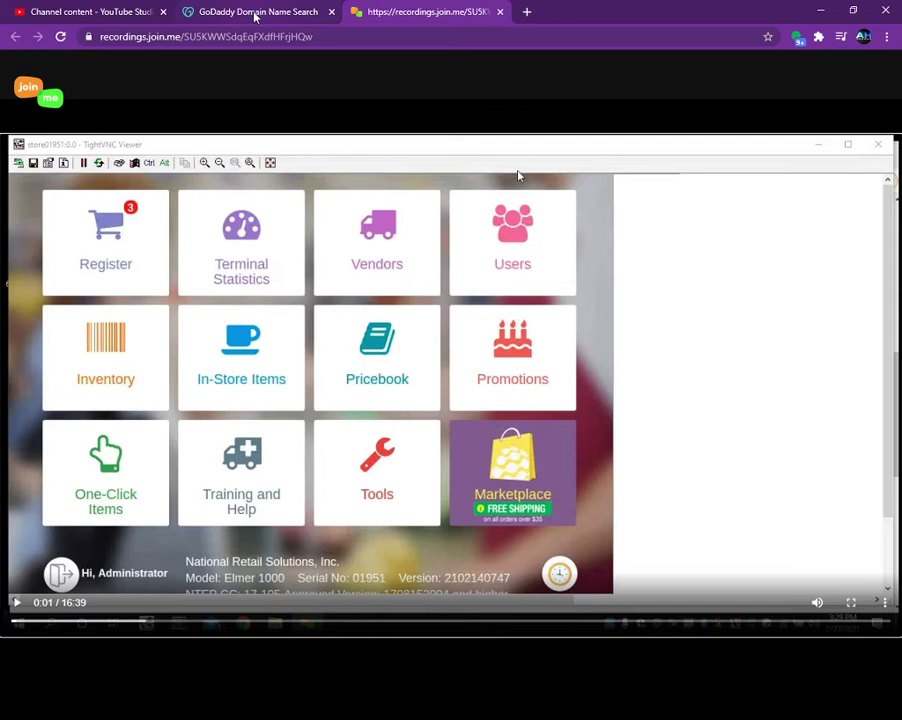
- Go to mystore.nrsplus.com and sign in to the NRS Merchant Portal with the saved credentials
{"action": "left_click", "coordinate": [200, 36]}
{"action": "type", "text": "my"}
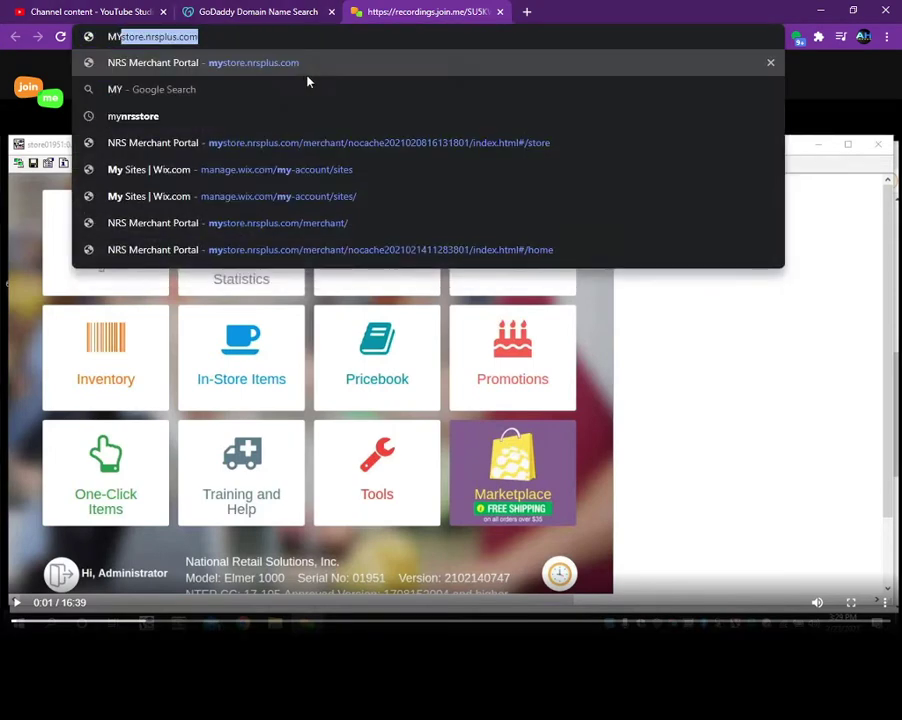
{"action": "key", "text": "Return"}
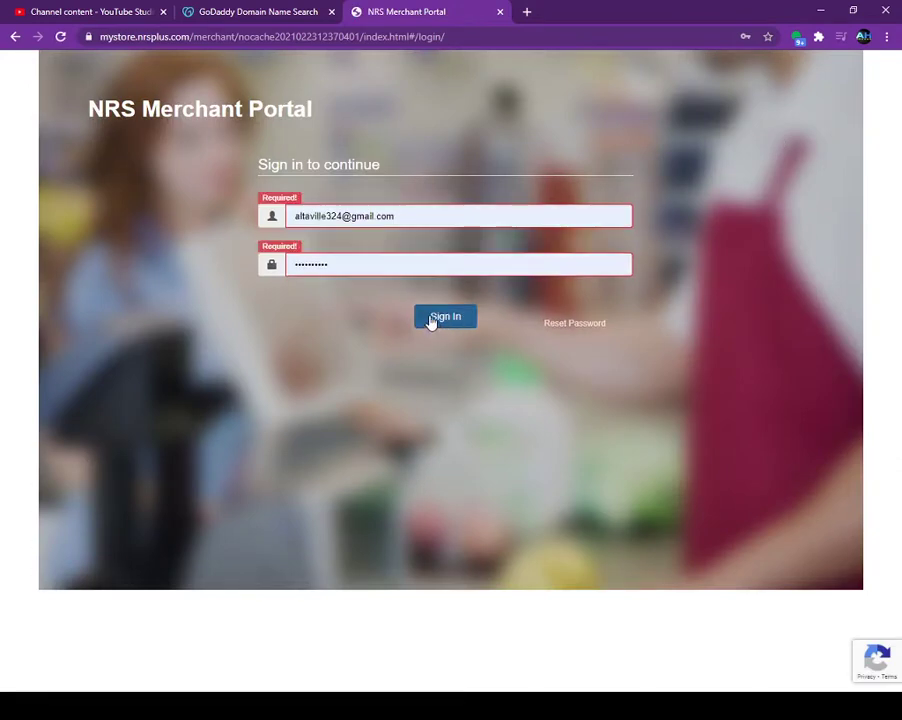
{"action": "left_click", "coordinate": [444, 318]}
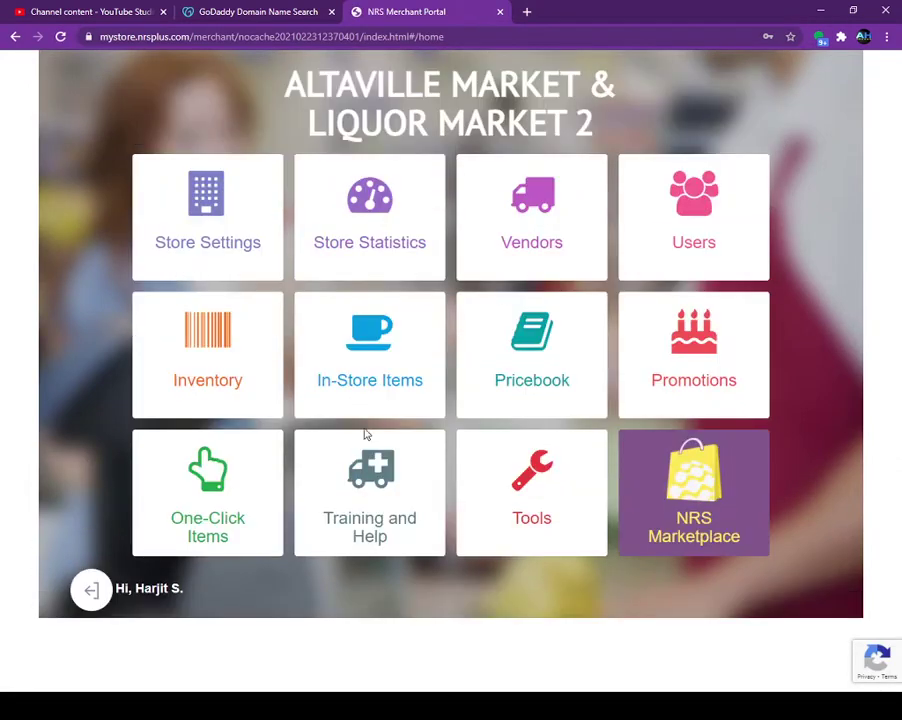
- In the pricebook's department configuration, turn on custom colors for the Beer department, choose a light blue button color, and save
{"action": "left_click", "coordinate": [492, 363]}
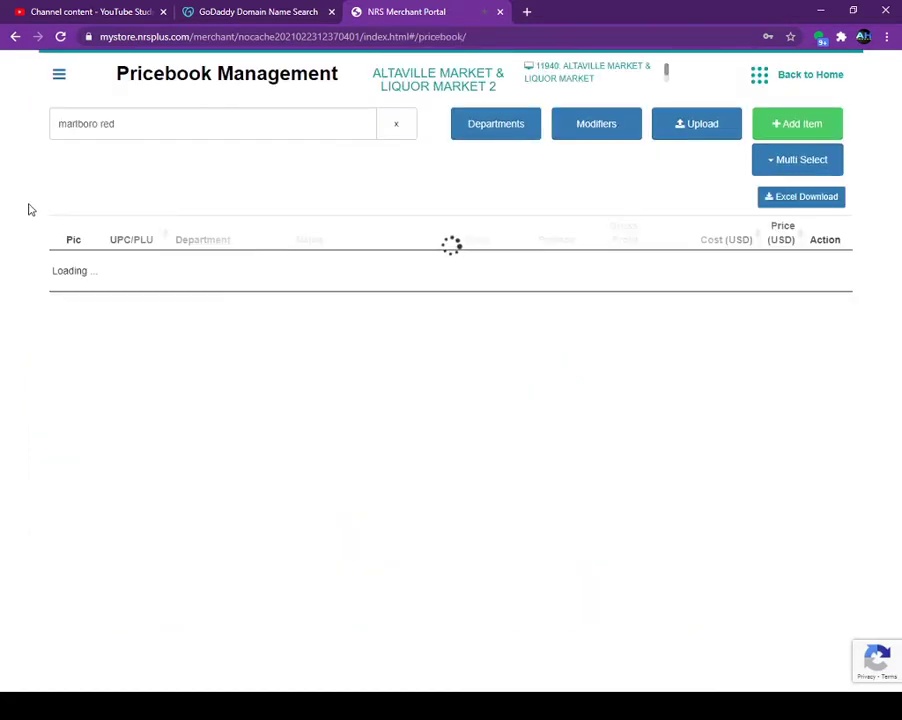
{"action": "left_click", "coordinate": [498, 126]}
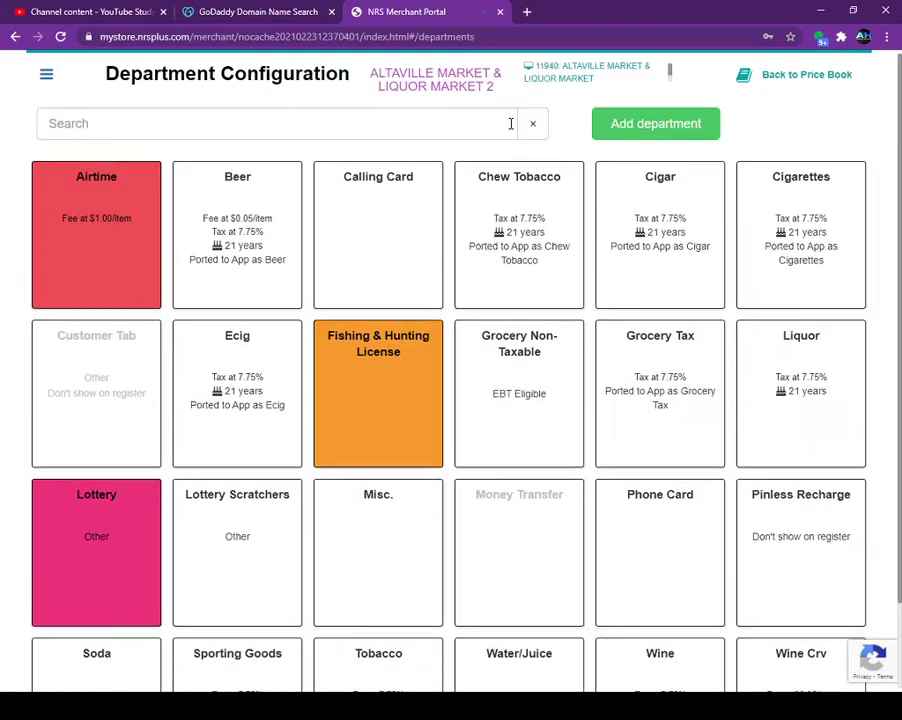
{"action": "left_click", "coordinate": [250, 217]}
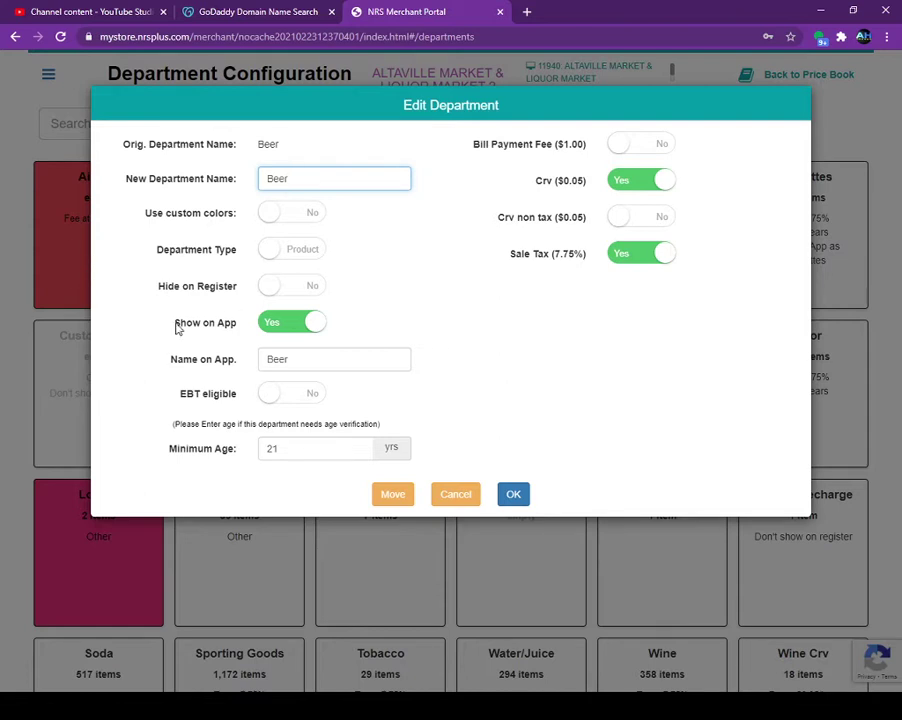
{"action": "left_click", "coordinate": [267, 216]}
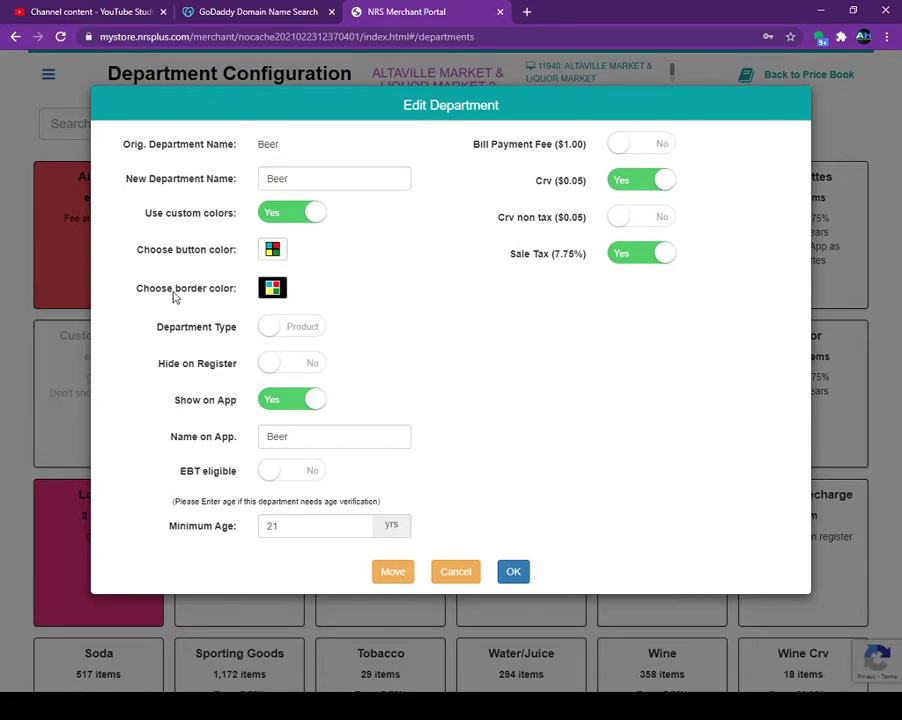
{"action": "left_click", "coordinate": [272, 250]}
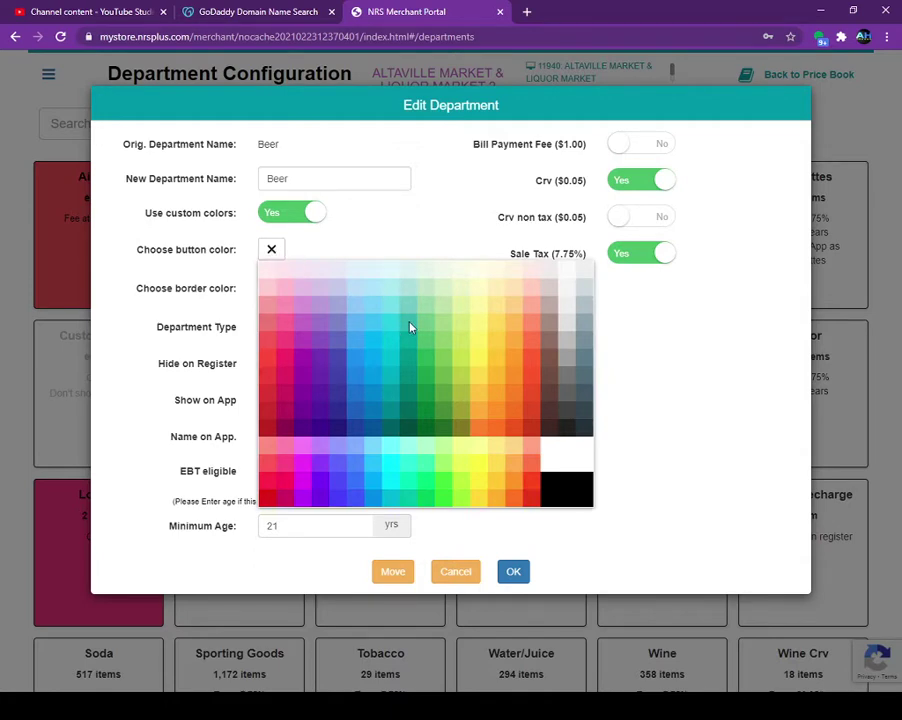
{"action": "left_click", "coordinate": [374, 366]}
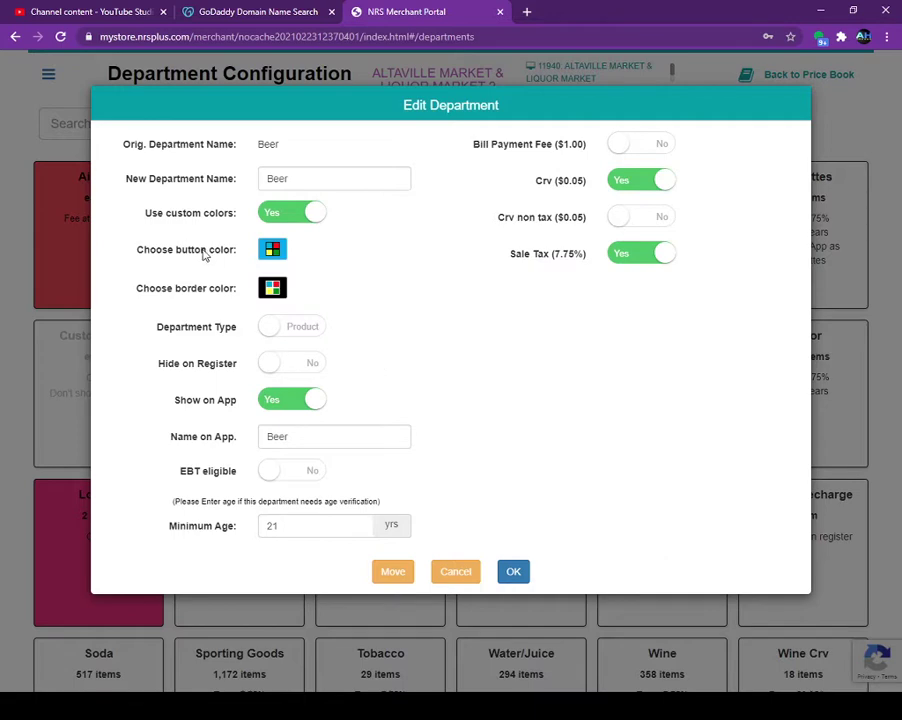
{"action": "left_click", "coordinate": [514, 576]}
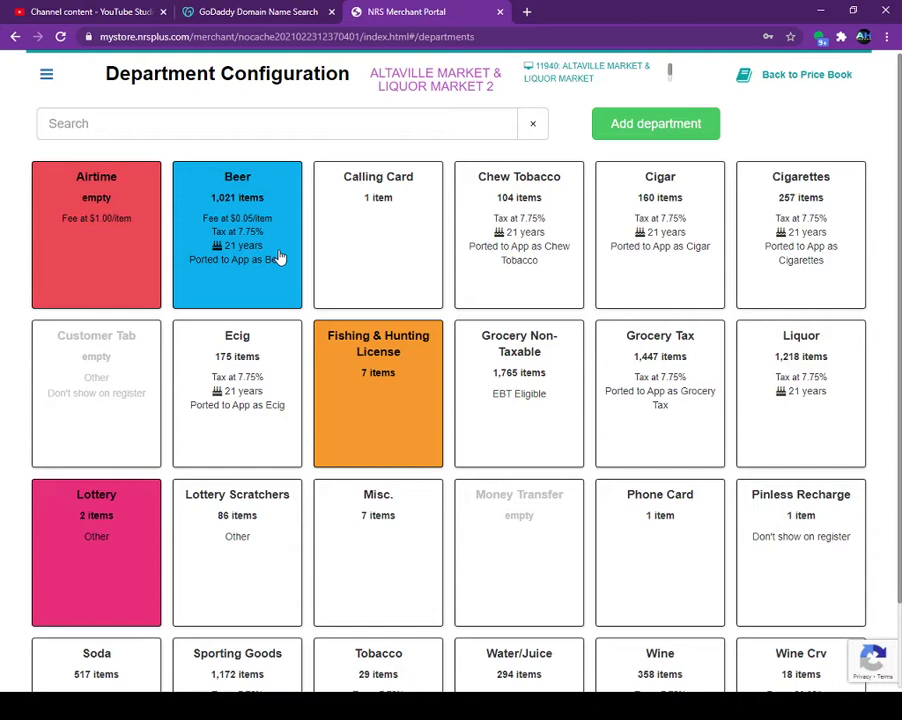
- Return to the price book, view the Marlboro Red Box Carton item's details, and close them without saving
{"action": "left_click", "coordinate": [808, 76]}
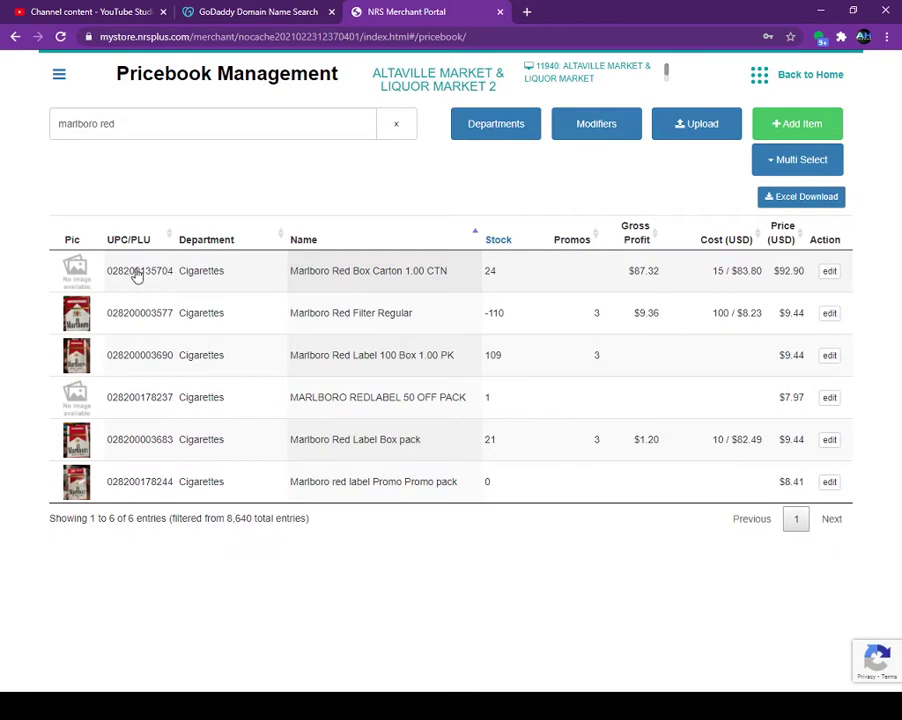
{"action": "left_click", "coordinate": [138, 276]}
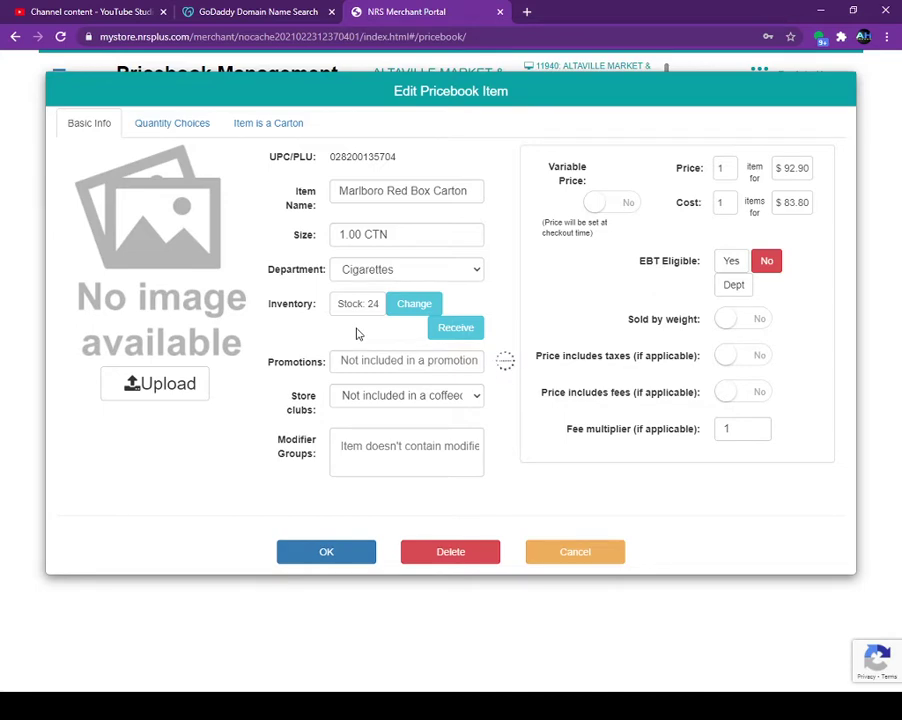
{"action": "left_click", "coordinate": [556, 552]}
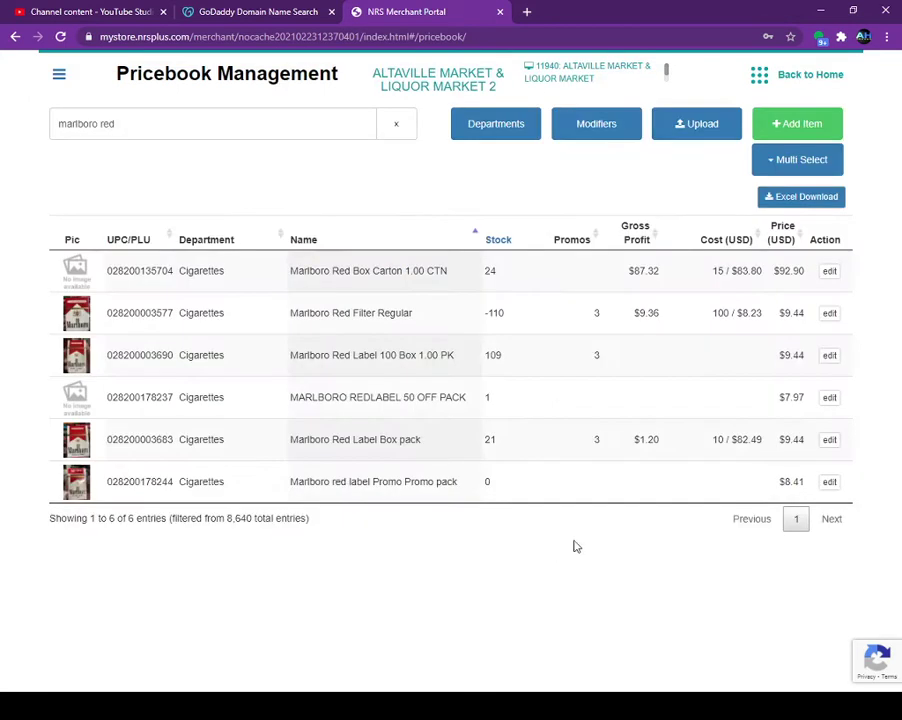
- In the Marlboro Red Filter Regular item's carton settings, switch activation off and on again, check the unit UPC and item count, and save
{"action": "left_click", "coordinate": [147, 313]}
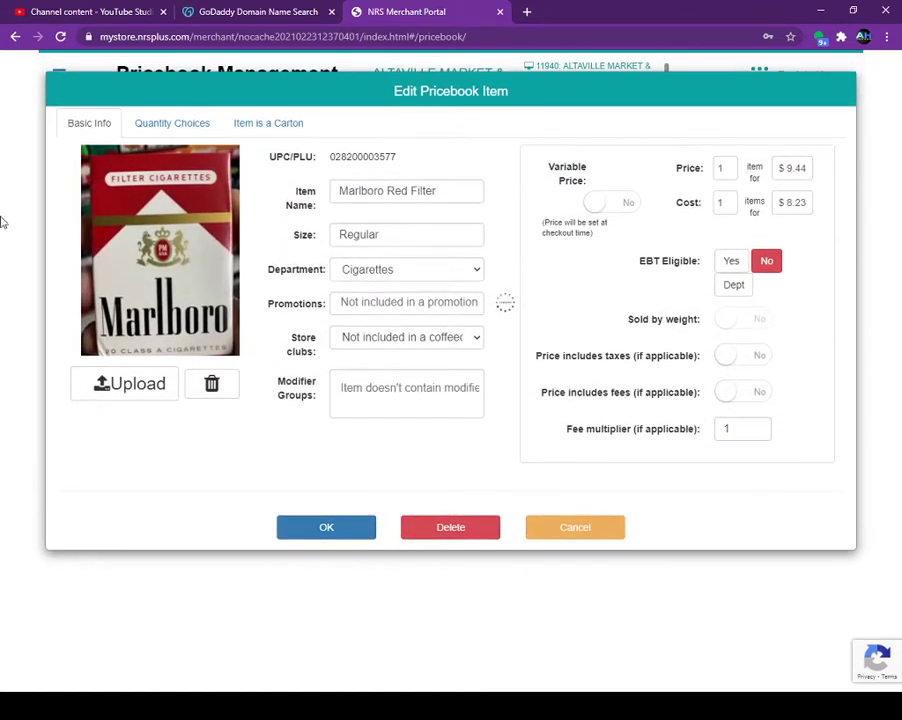
{"action": "left_click", "coordinate": [270, 133]}
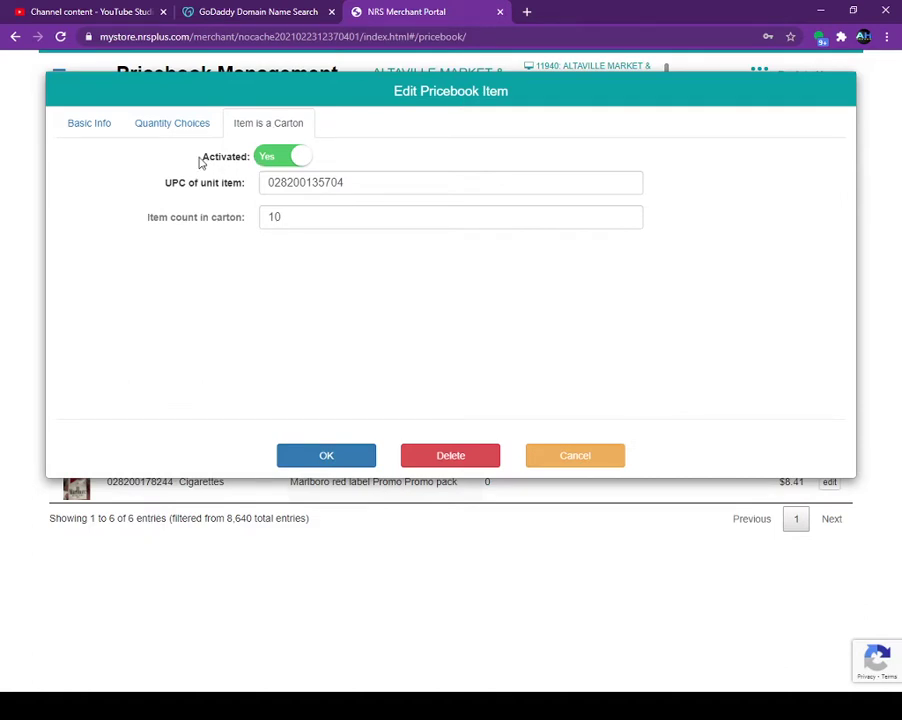
{"action": "left_click_drag", "start_coordinate": [200, 163], "coordinate": [236, 165]}
{"action": "left_click", "coordinate": [306, 166]}
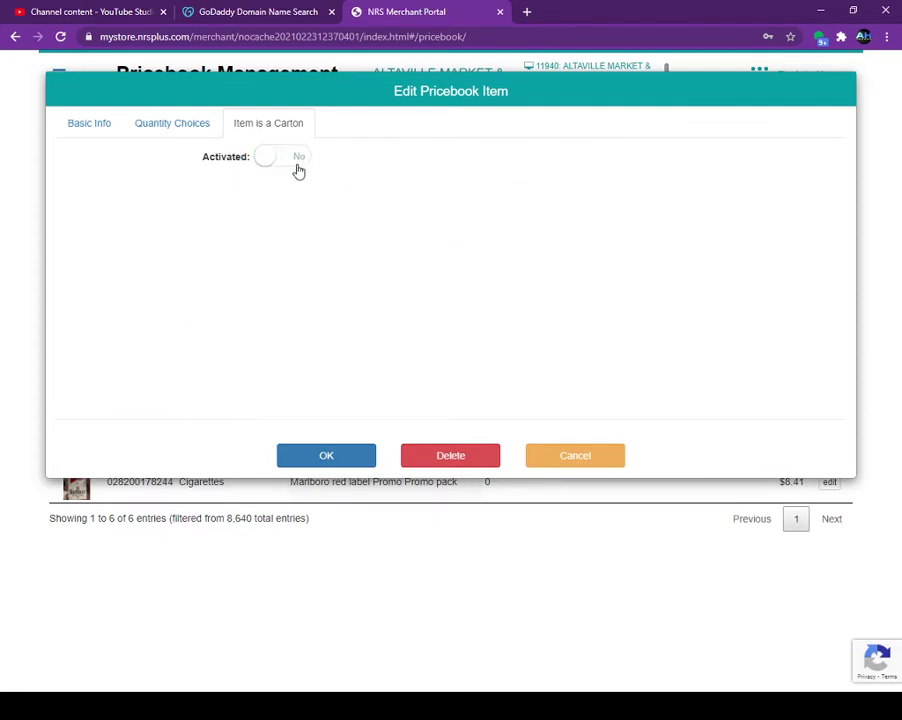
{"action": "left_click", "coordinate": [280, 166]}
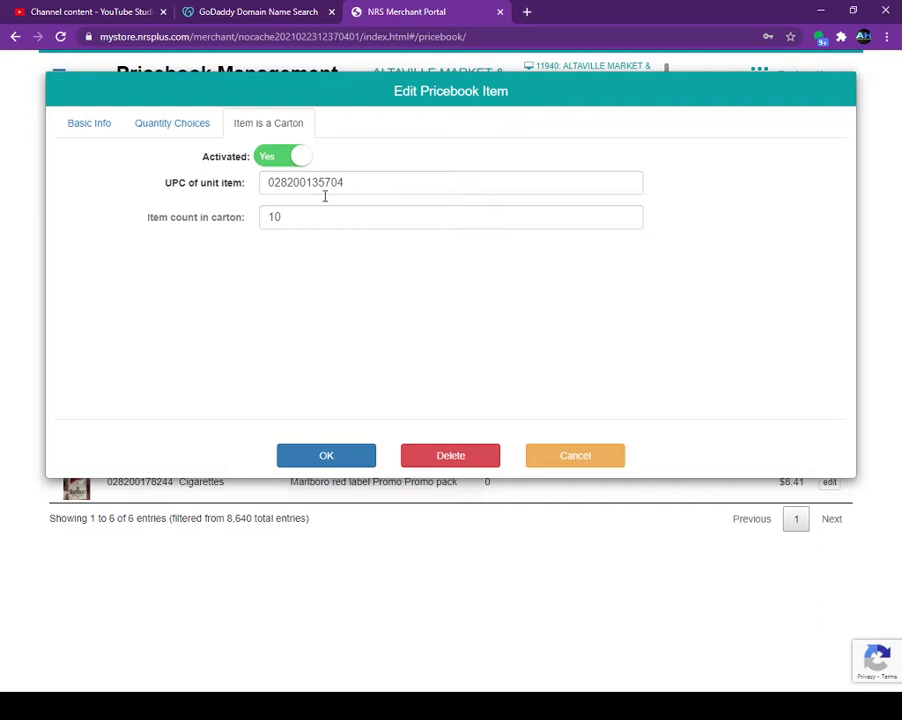
{"action": "left_click", "coordinate": [359, 184]}
{"action": "left_click_drag", "start_coordinate": [359, 184], "coordinate": [267, 181]}
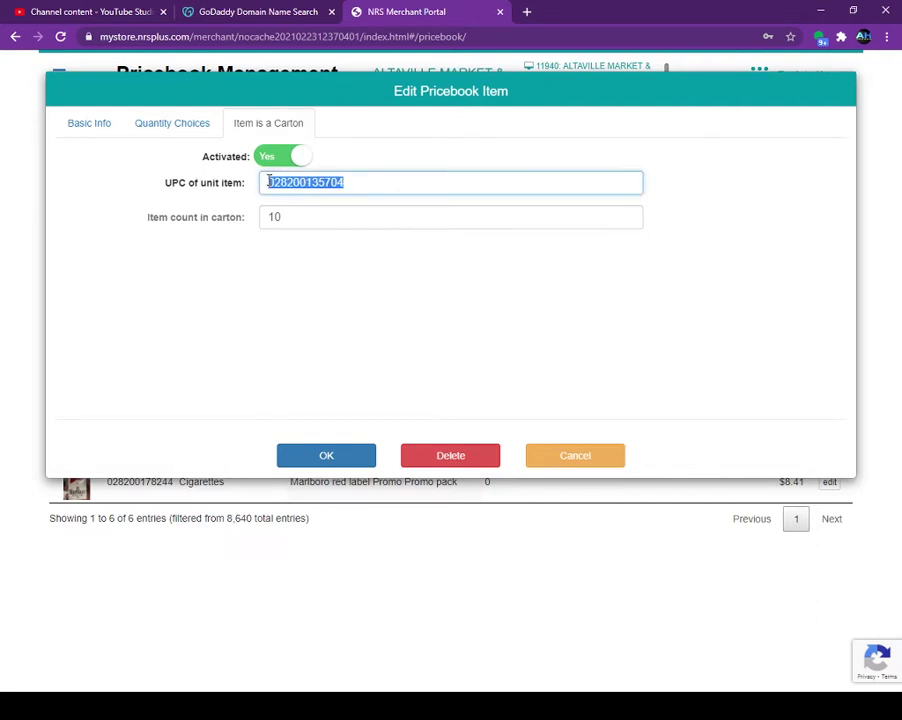
{"action": "left_click", "coordinate": [302, 221]}
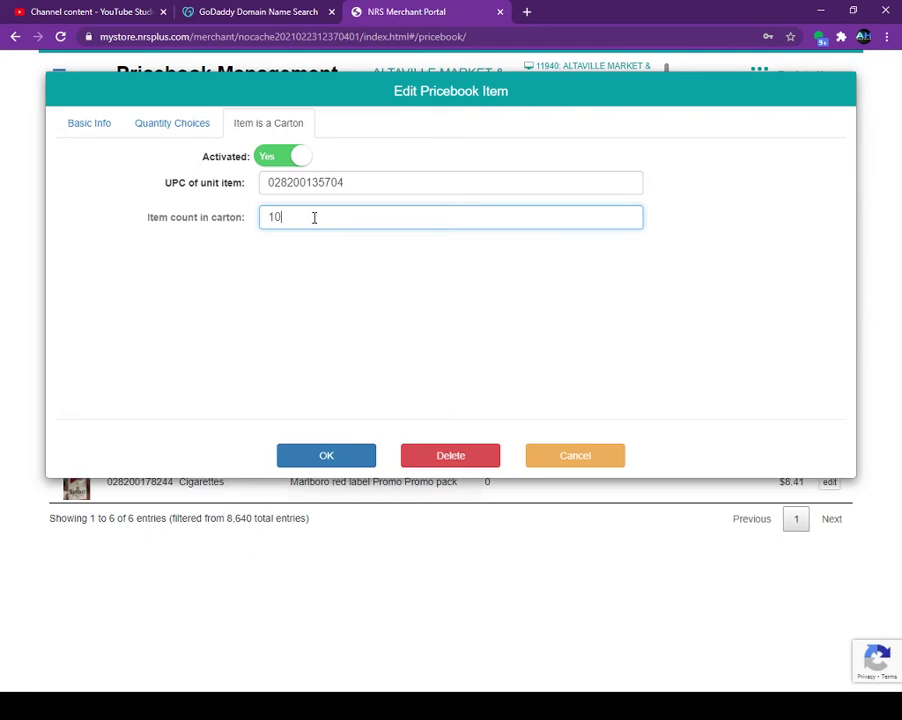
{"action": "left_click", "coordinate": [316, 453]}
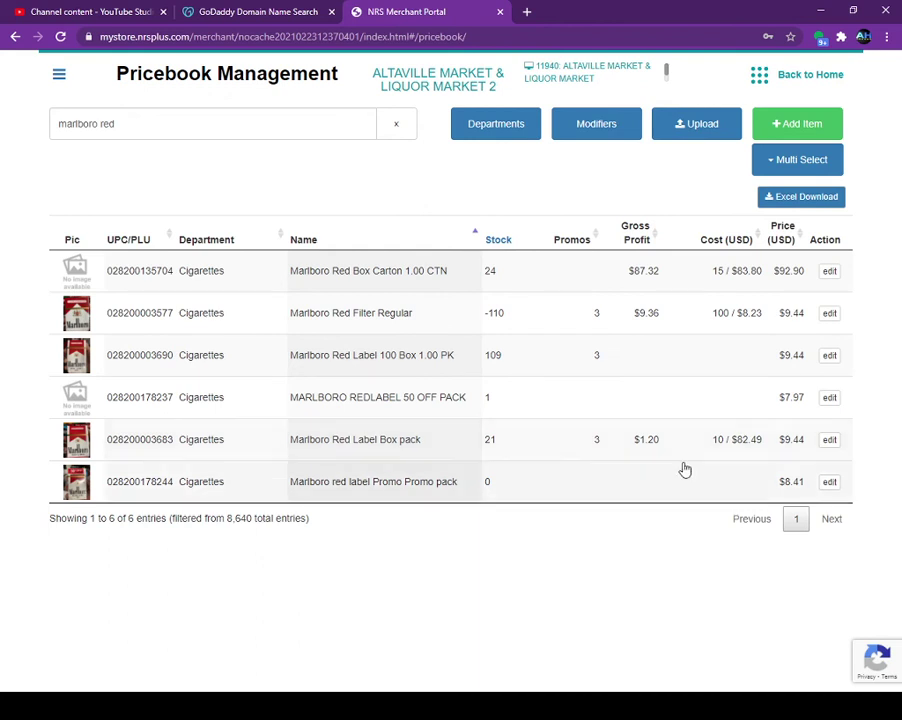
- Go to ahprepaid.com and open the details page for the POS cash register
{"action": "left_click", "coordinate": [213, 37]}
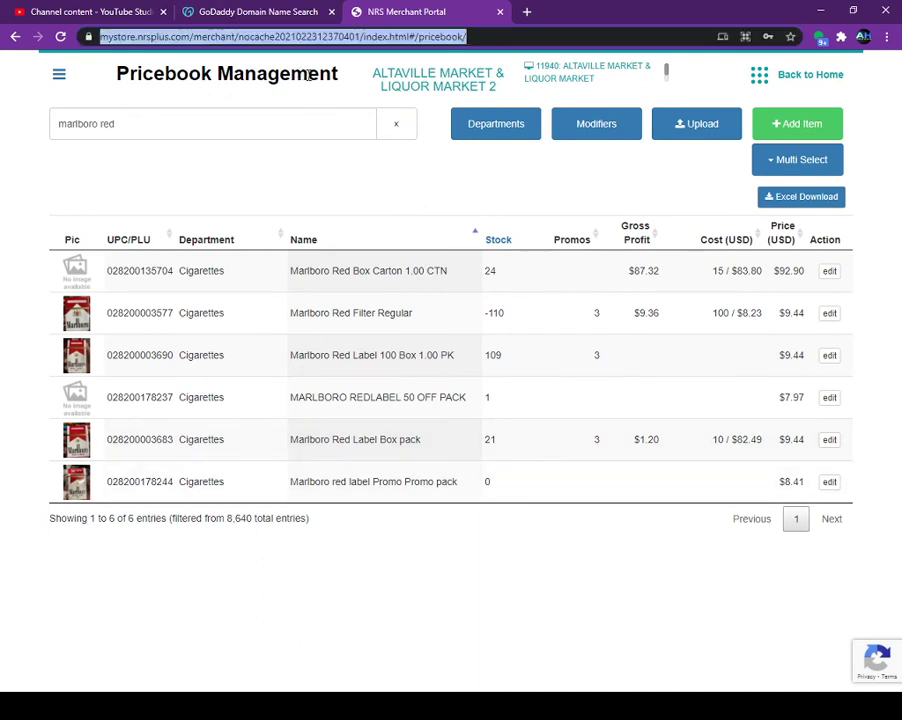
{"action": "type", "text": "WWW"}
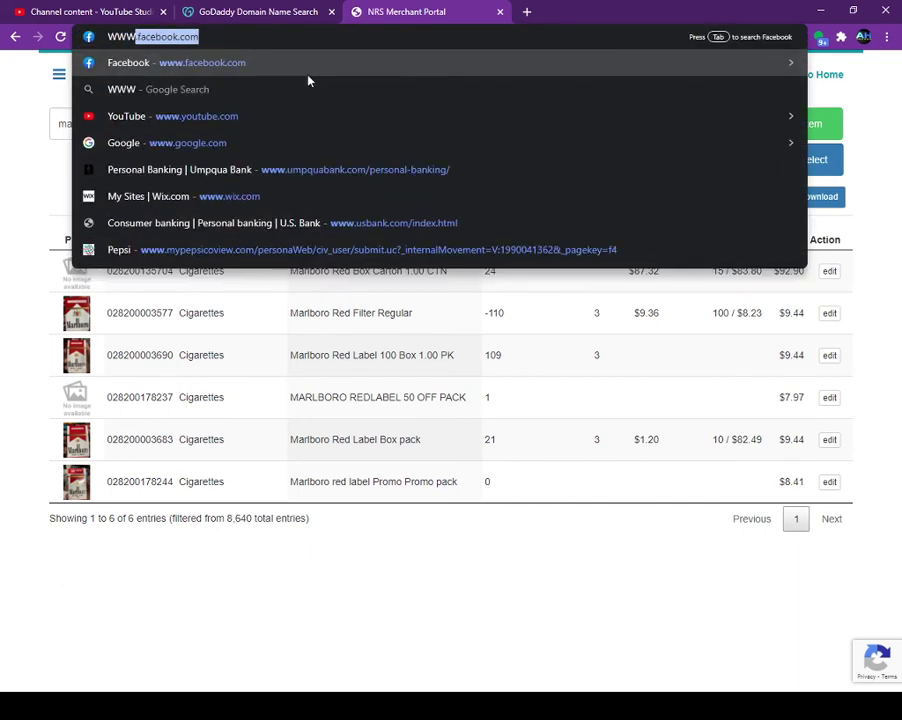
{"action": "type", "text": "."}
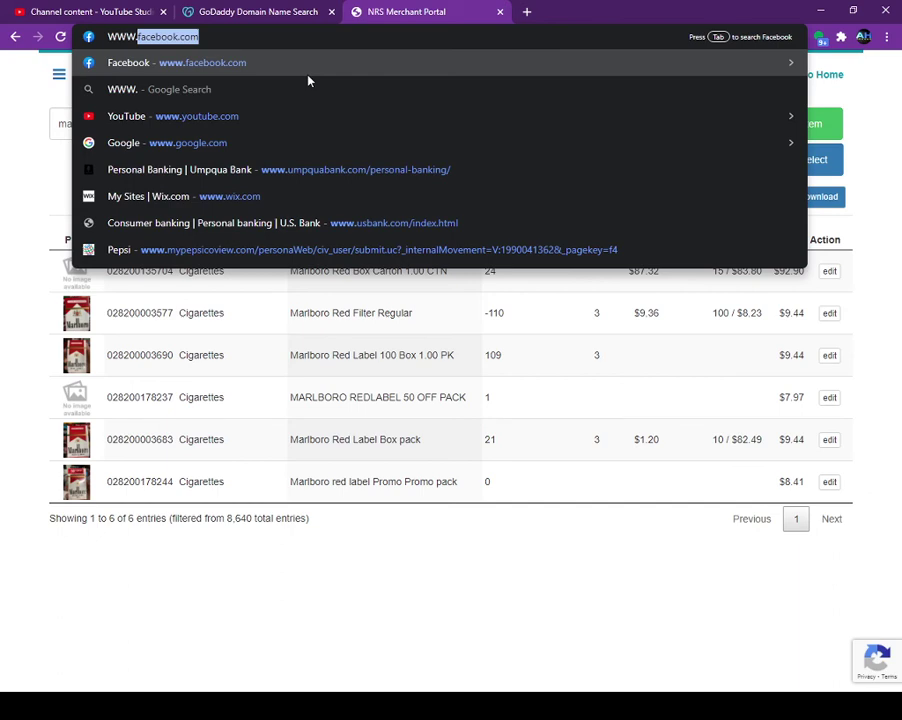
{"action": "type", "text": "AH"}
{"action": "key", "text": "Return"}
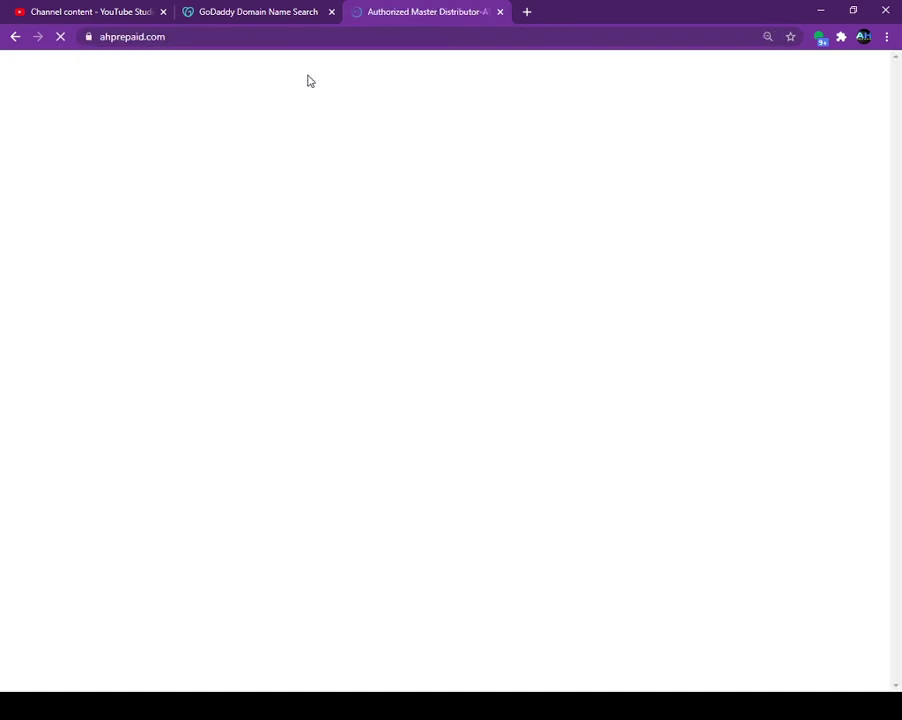
{"action": "scroll", "coordinate": [513, 501], "scroll_direction": "down", "scroll_amount": 5}
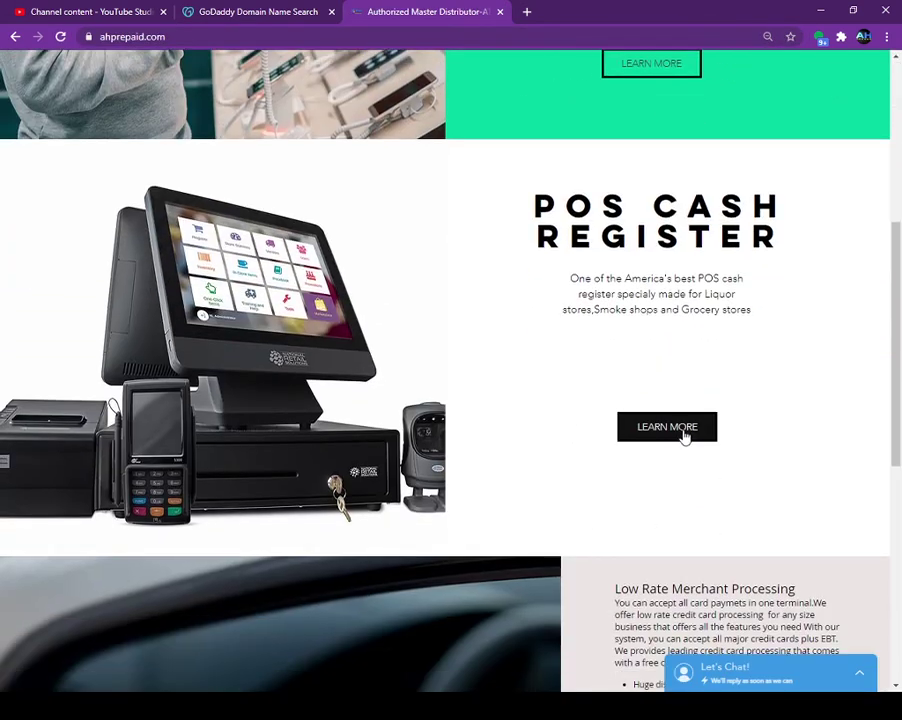
{"action": "left_click", "coordinate": [684, 436]}
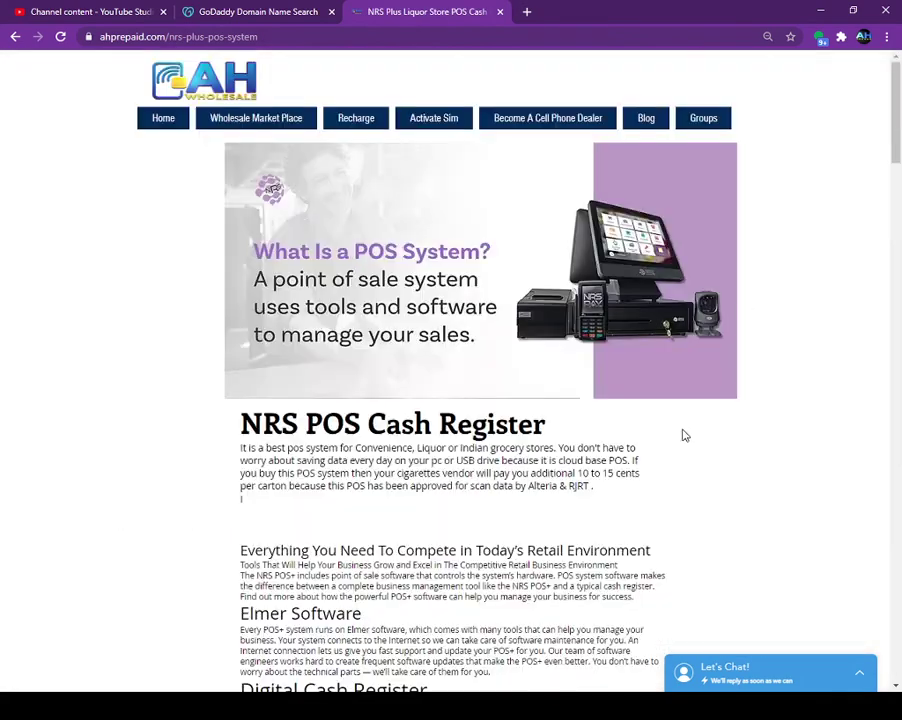
- Dismiss the promotional pop-up and look through the POS system page's feature descriptions, order form and tutorial videos
{"action": "scroll", "coordinate": [345, 478], "scroll_direction": "down", "scroll_amount": 8}
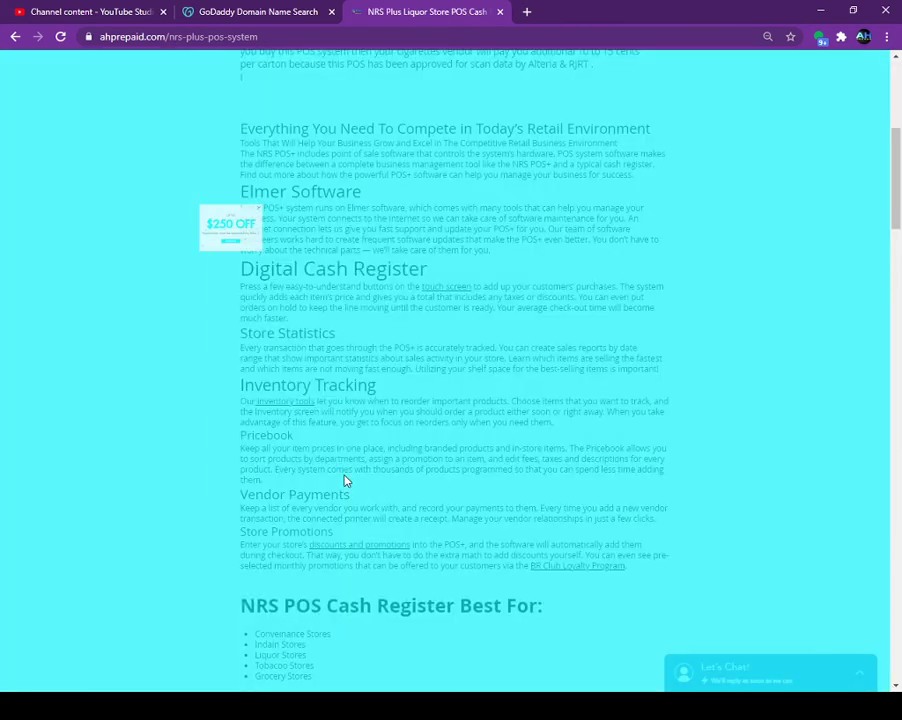
{"action": "scroll", "coordinate": [345, 481], "scroll_direction": "down", "scroll_amount": 3}
{"action": "left_click", "coordinate": [609, 236]}
{"action": "scroll", "coordinate": [430, 330], "scroll_direction": "down", "scroll_amount": 9}
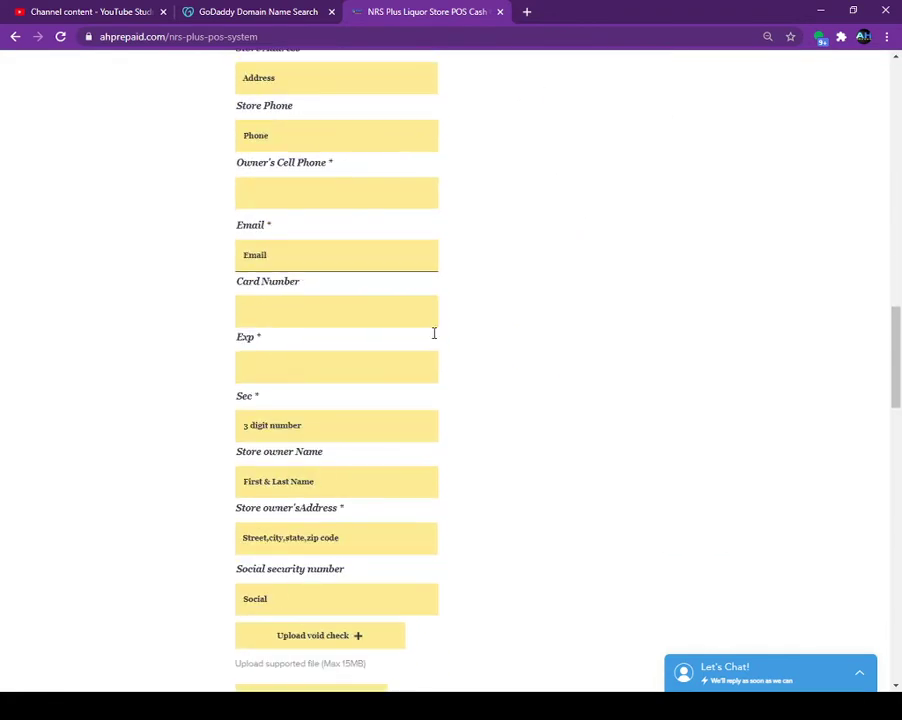
{"action": "scroll", "coordinate": [435, 336], "scroll_direction": "down", "scroll_amount": 10}
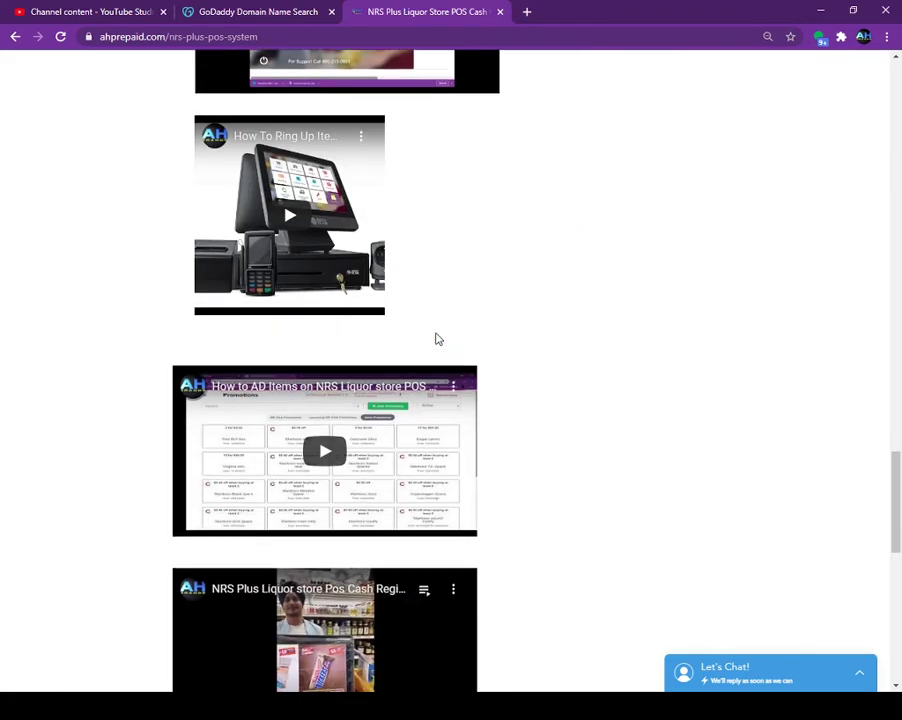
{"action": "scroll", "coordinate": [435, 337], "scroll_direction": "up", "scroll_amount": 10}
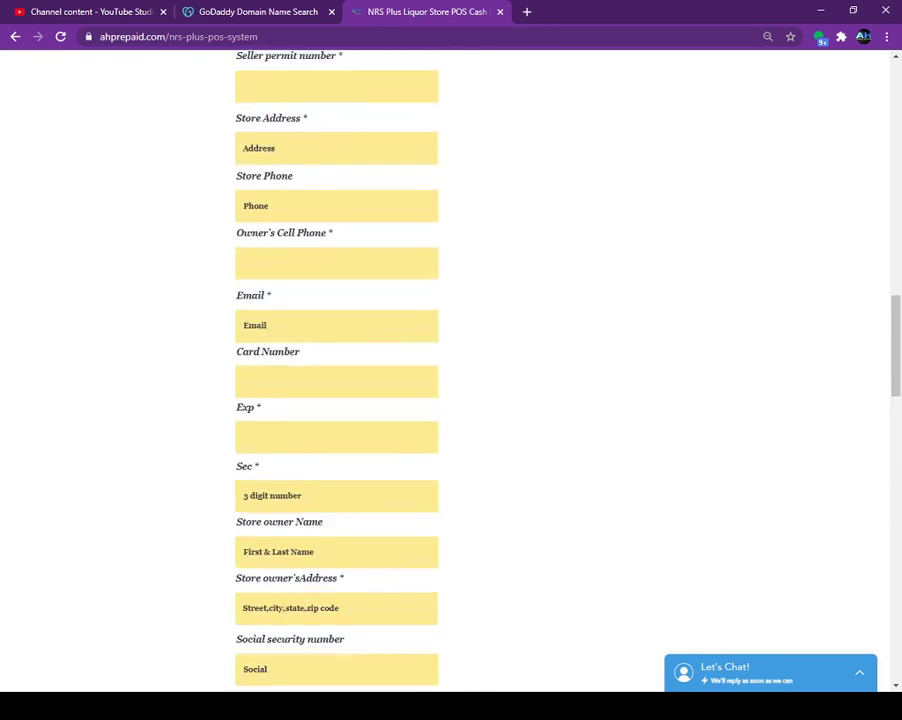
{"action": "scroll", "coordinate": [370, 410], "scroll_direction": "up", "scroll_amount": 4}
{"action": "scroll", "coordinate": [382, 408], "scroll_direction": "down", "scroll_amount": 3}
{"action": "scroll", "coordinate": [384, 403], "scroll_direction": "down", "scroll_amount": 6}
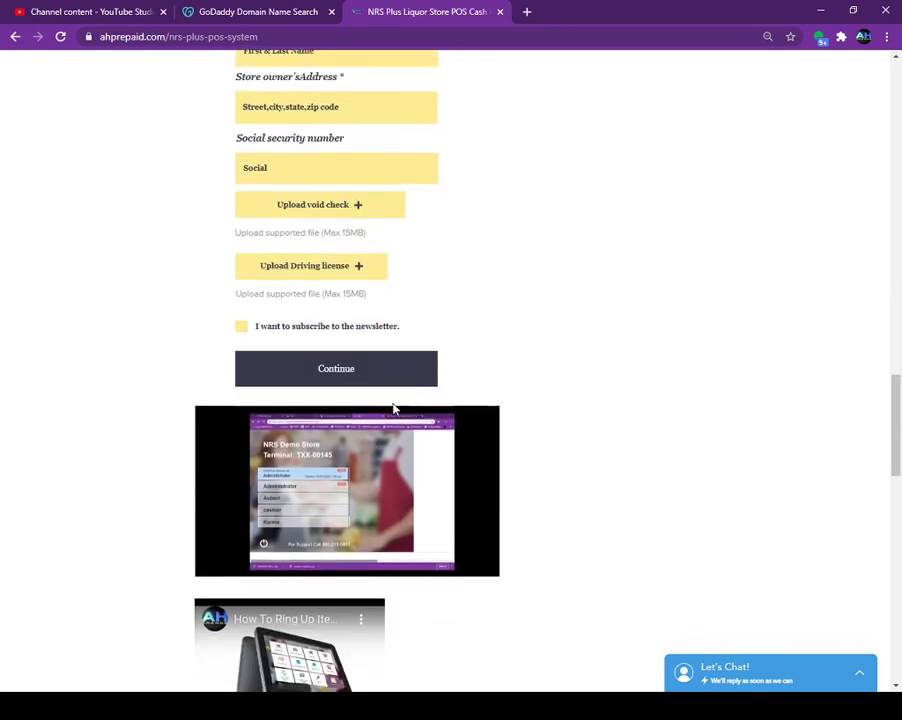
{"action": "scroll", "coordinate": [393, 408], "scroll_direction": "down", "scroll_amount": 3}
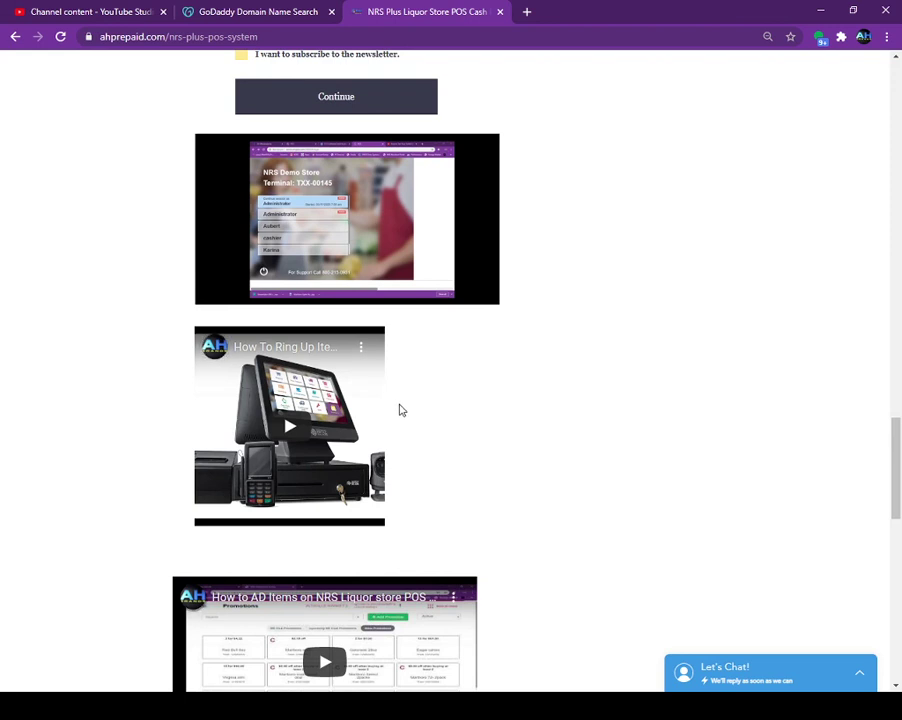